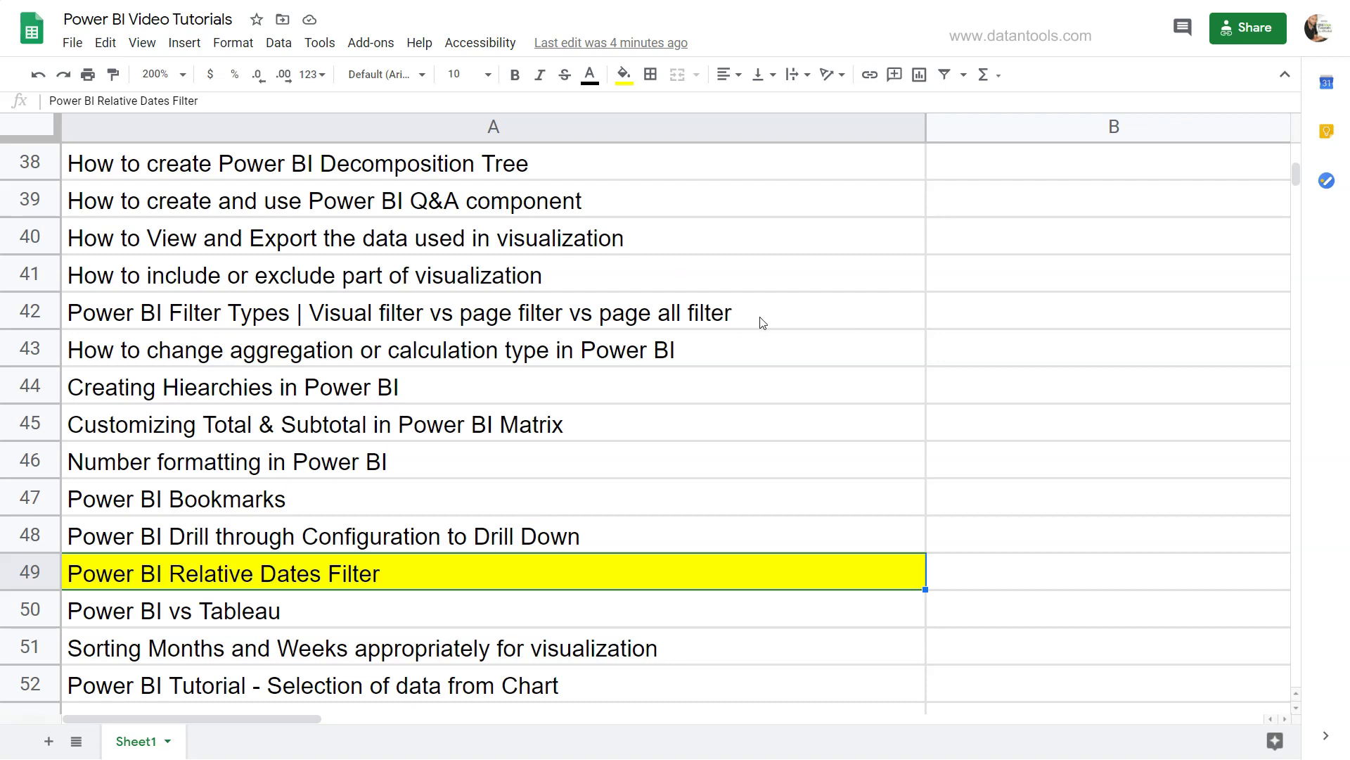
- Look through the spreadsheet's list of Power BI tutorial topics and their video links
scroll(762, 322, up, 12)
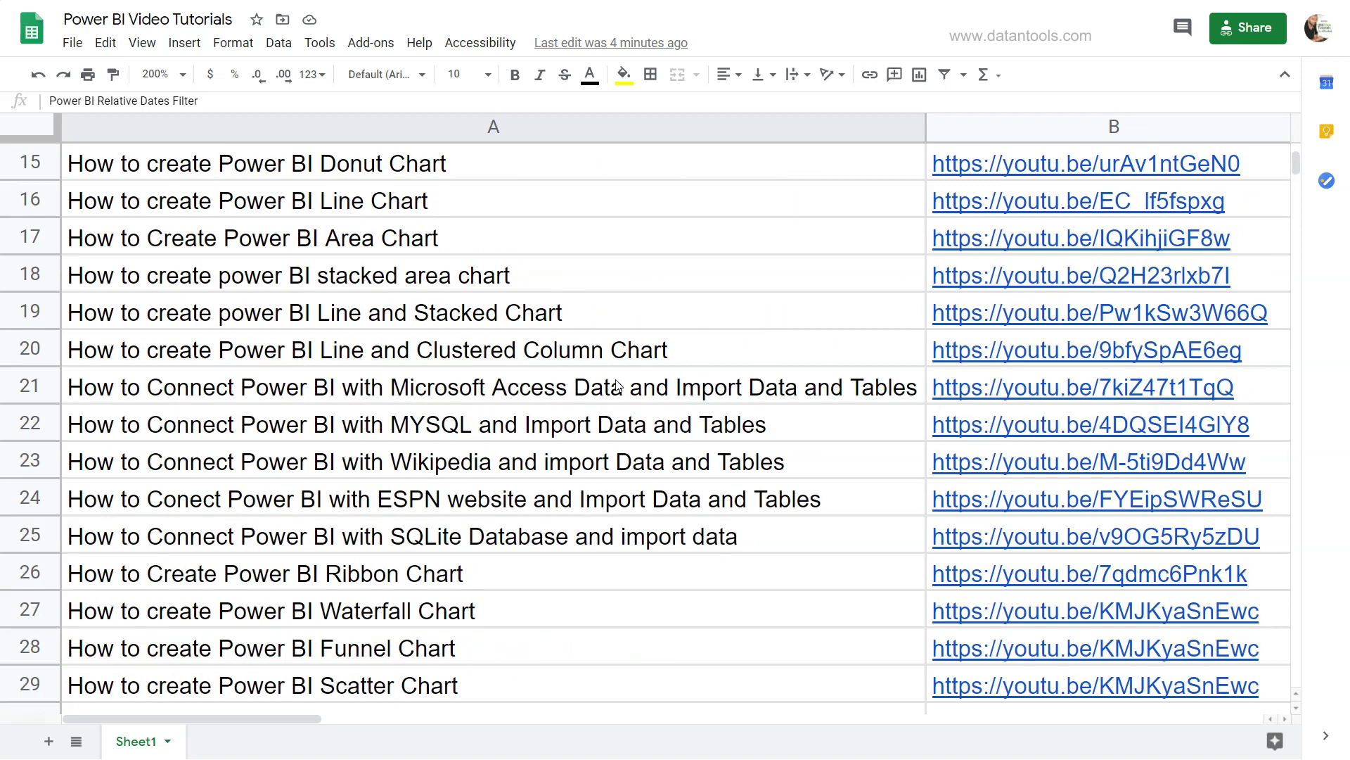
scroll(616, 386, up, 3)
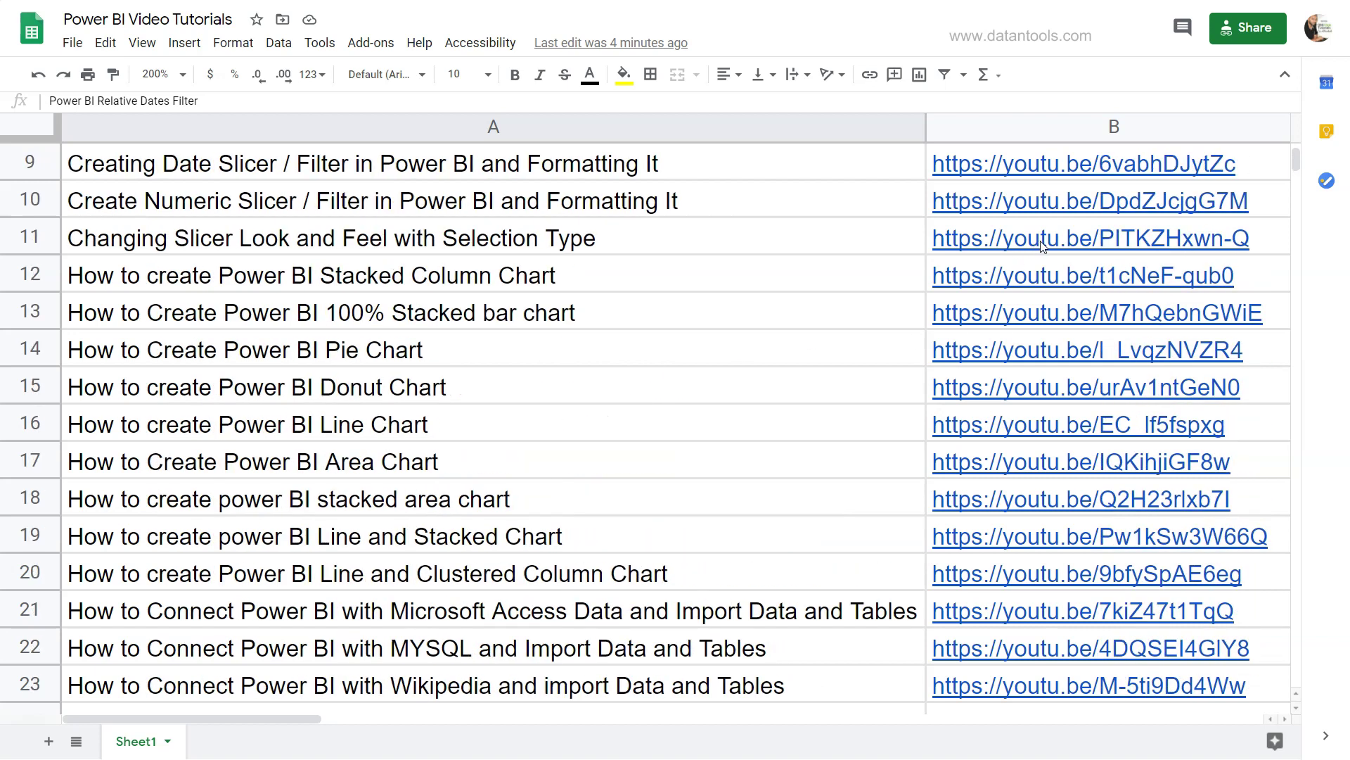
scroll(822, 350, up, 4)
scroll(821, 346, down, 2)
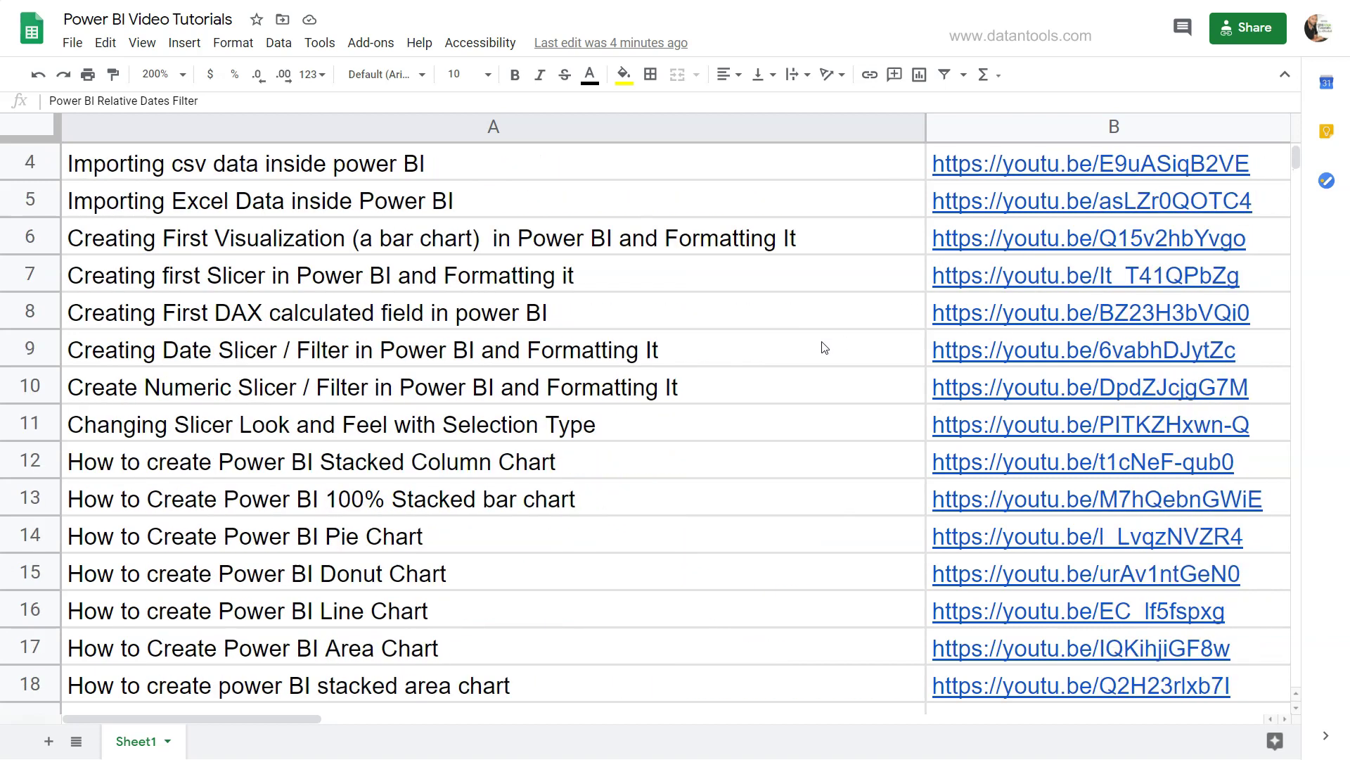
scroll(824, 347, down, 12)
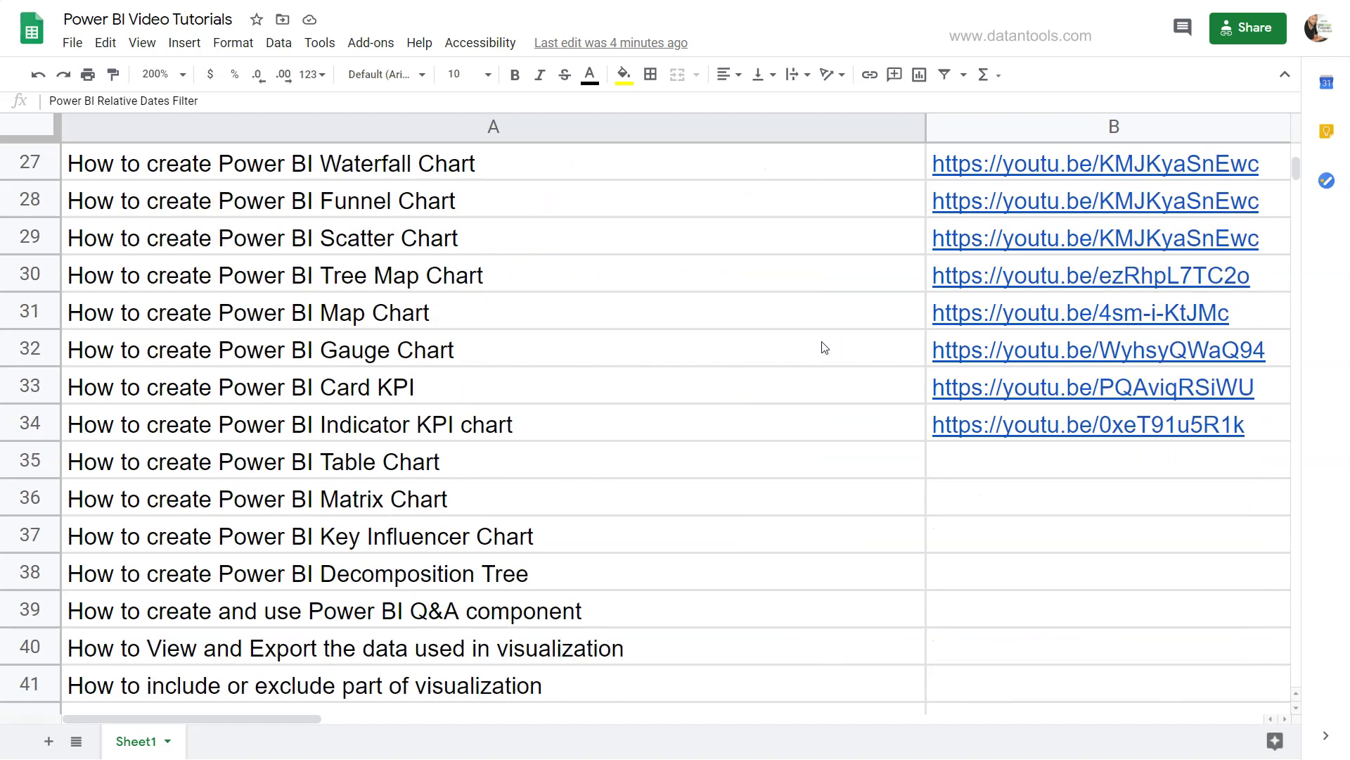
scroll(824, 348, down, 5)
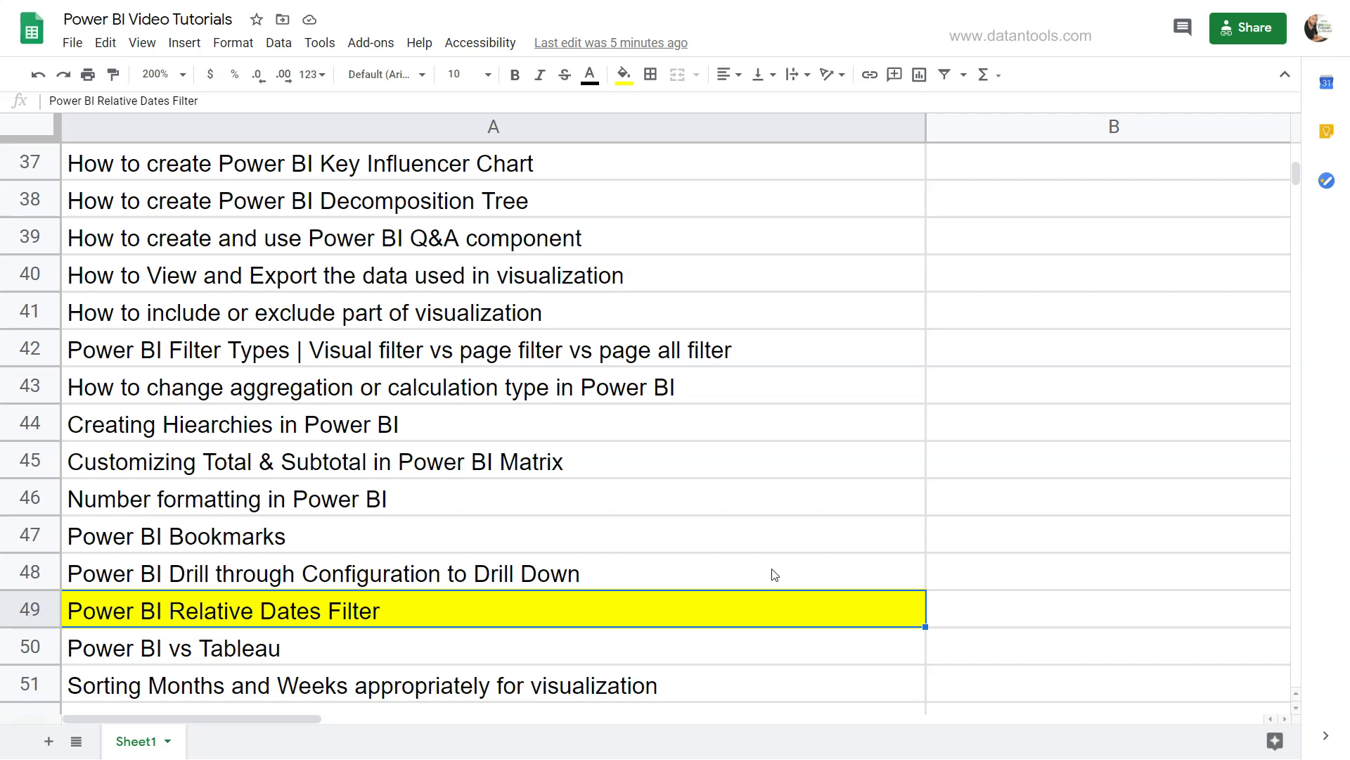
- Switch to the tutorial report in Power BI Desktop and, with the filters pane shown, add Order Date as a filter on this page
key(alt+Tab)
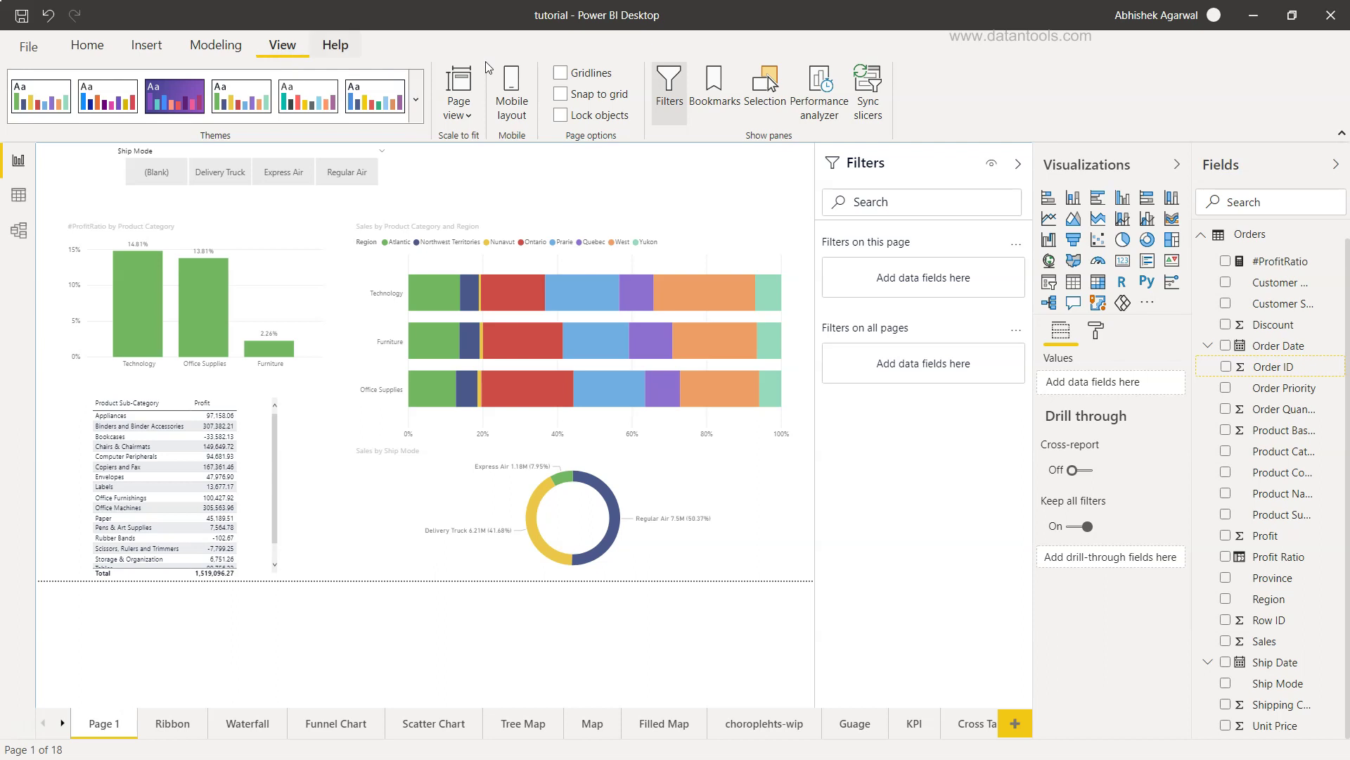
click(676, 113)
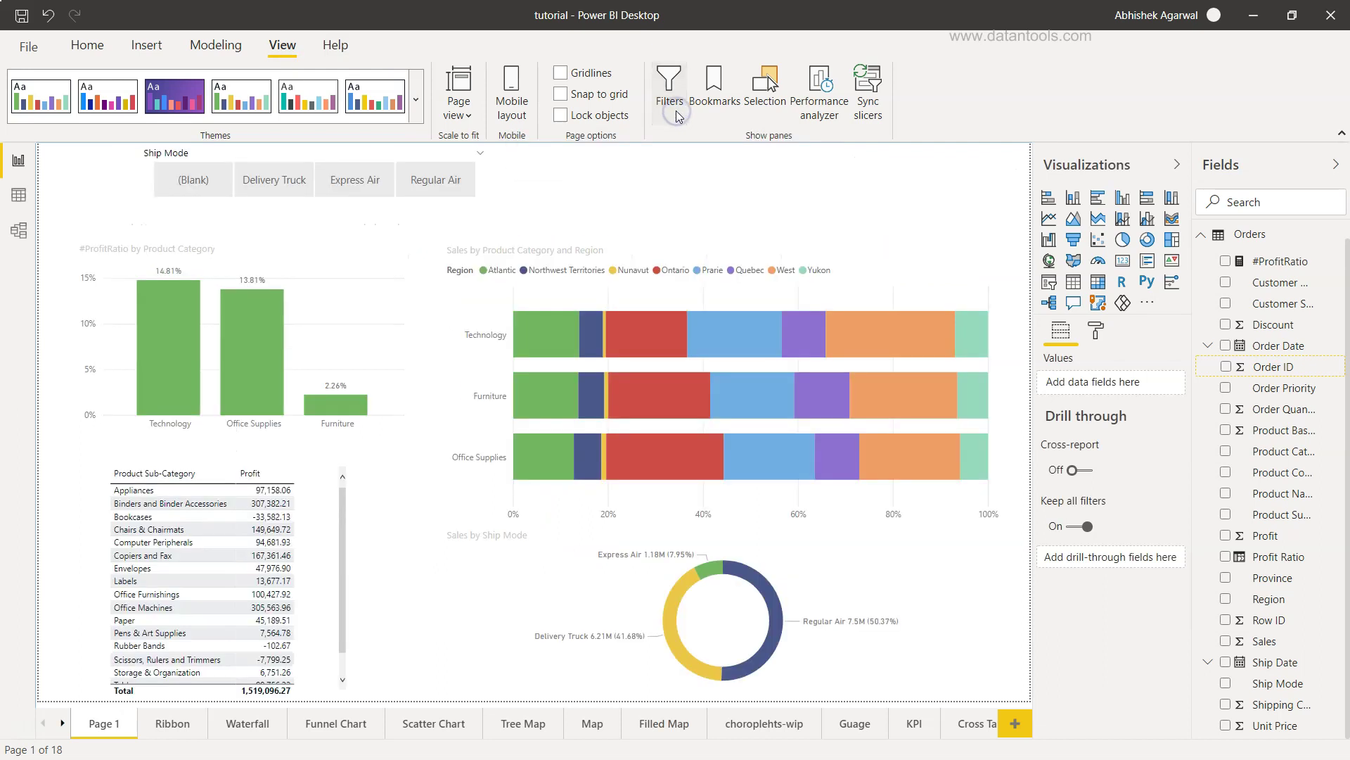
click(677, 111)
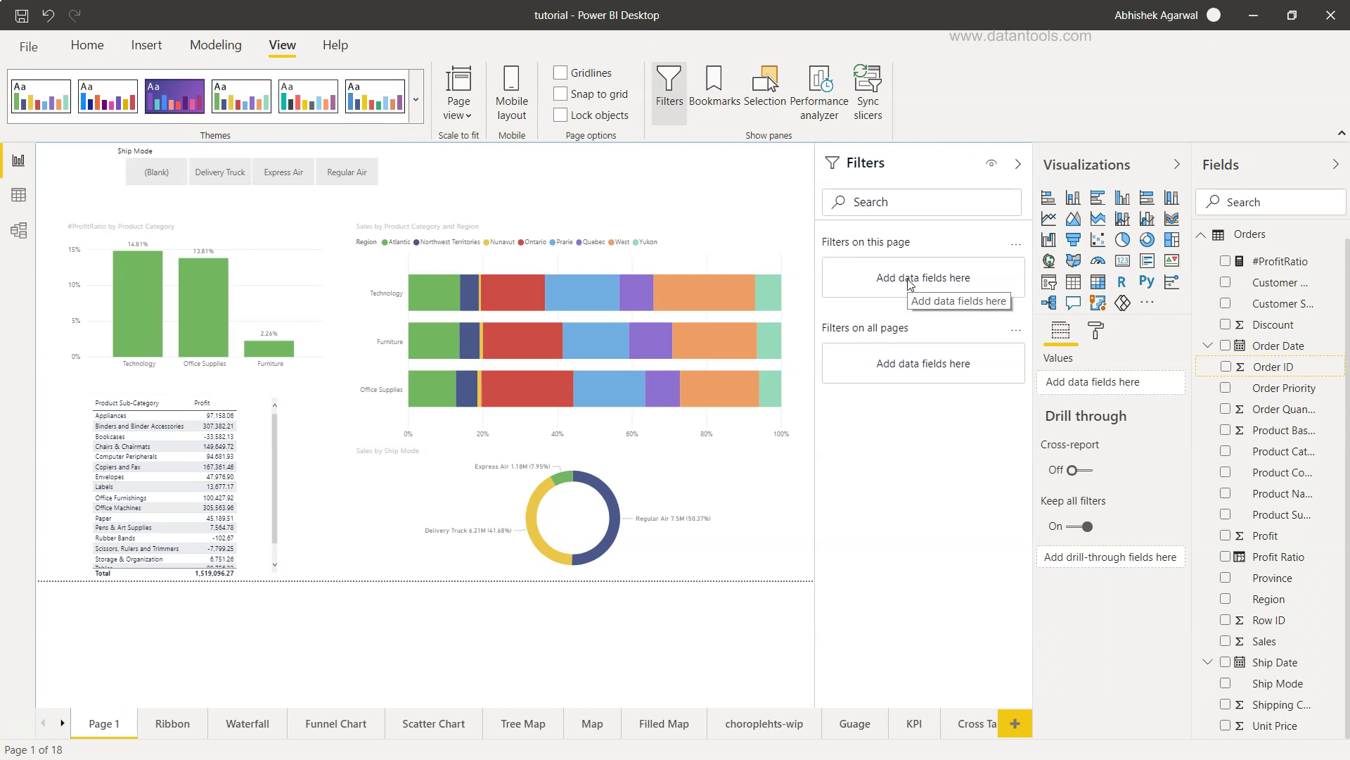
drag(1301, 348, 953, 280)
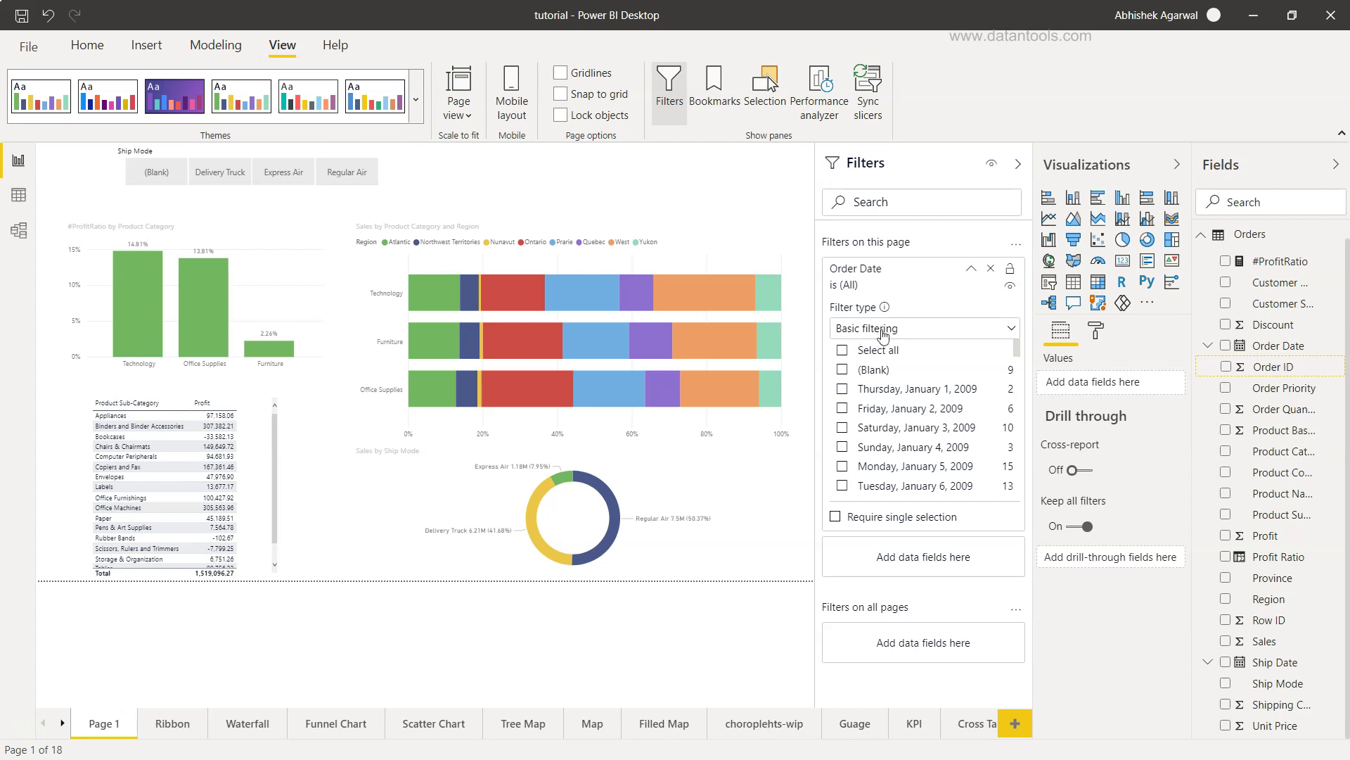
- Try basic filtering of Order Date on February 7 through February 12, 2009, and clear the selection
scroll(899, 394, down, 2)
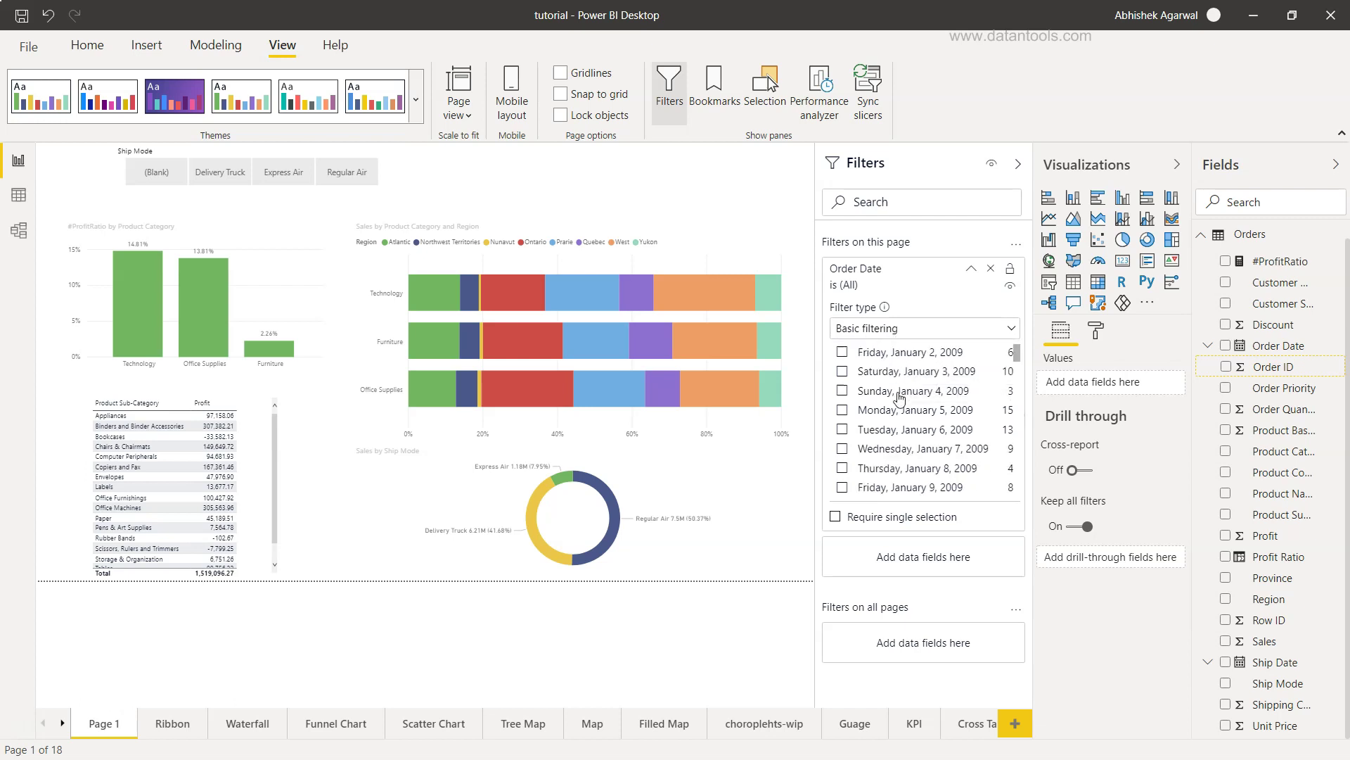
scroll(899, 397, down, 10)
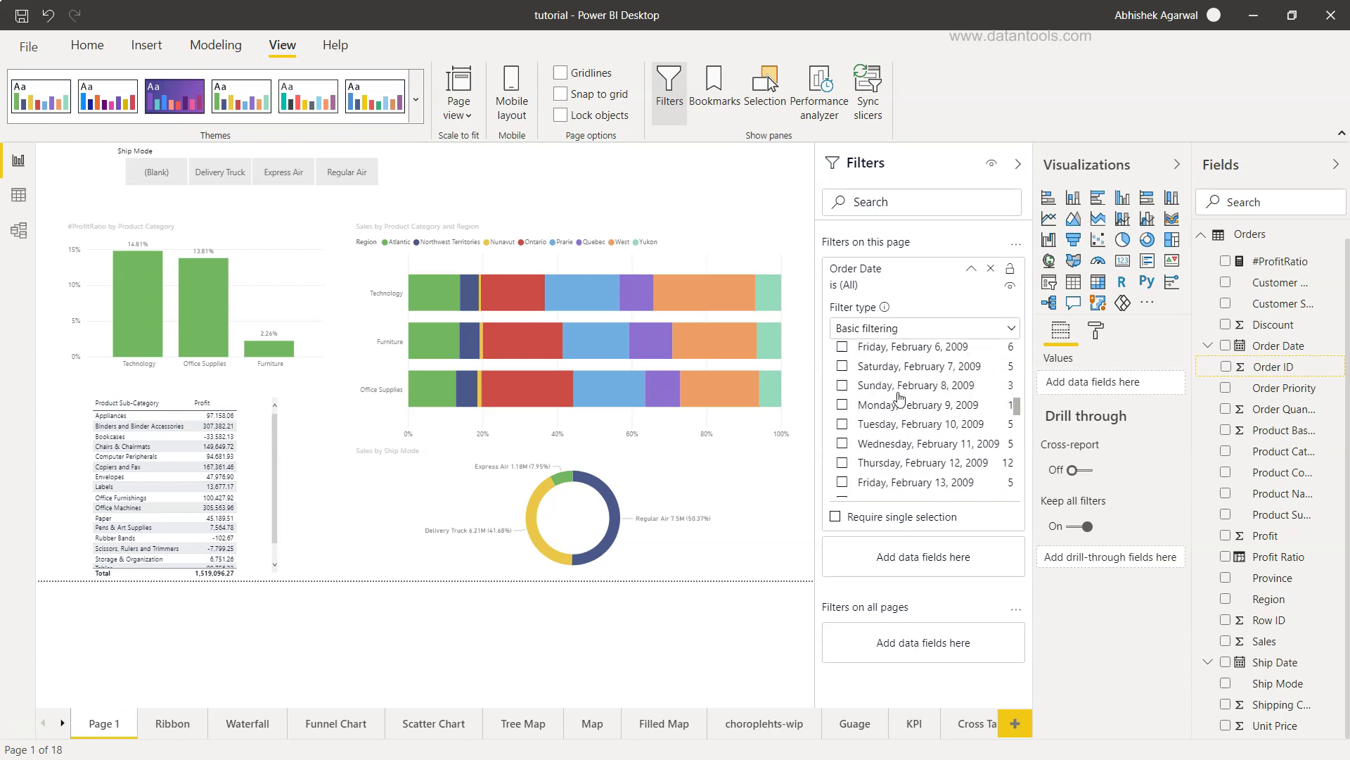
click(842, 386)
click(842, 404)
click(842, 425)
click(842, 443)
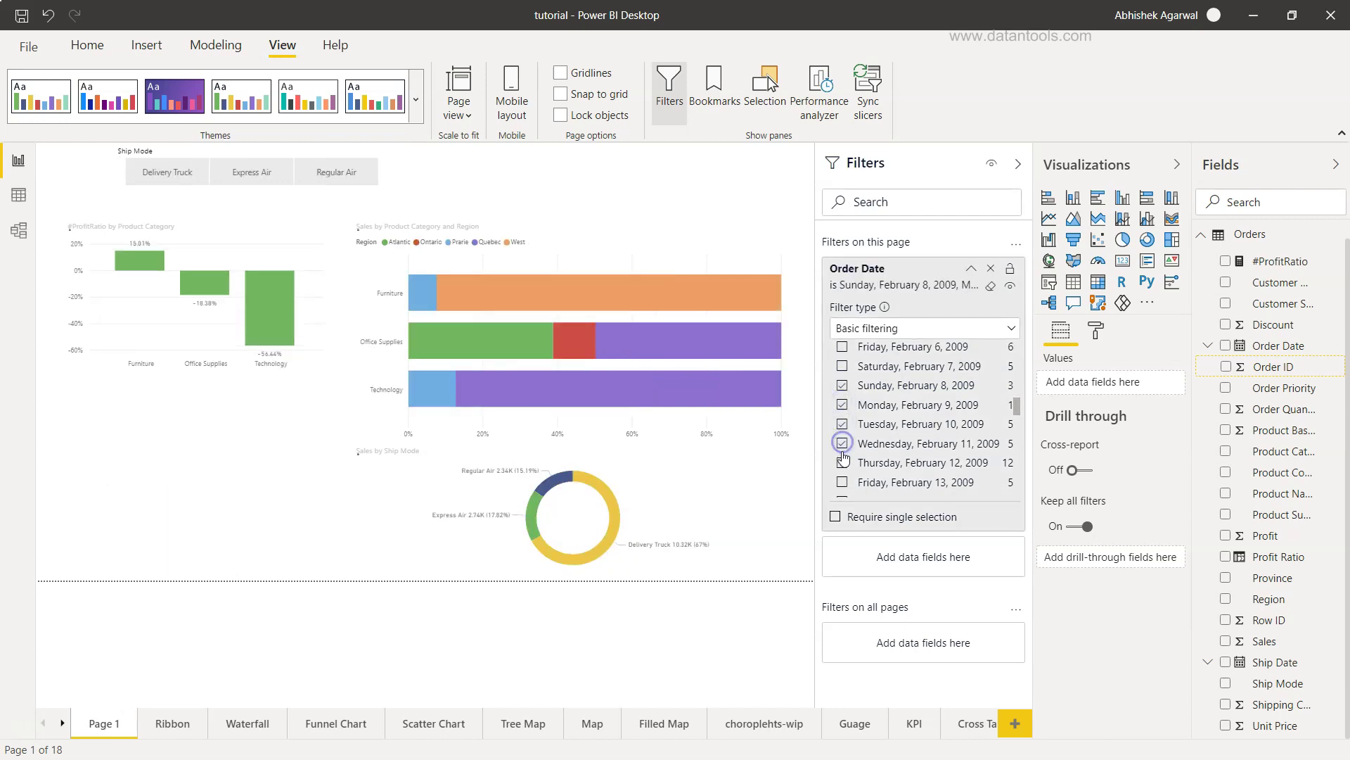
click(842, 463)
click(842, 366)
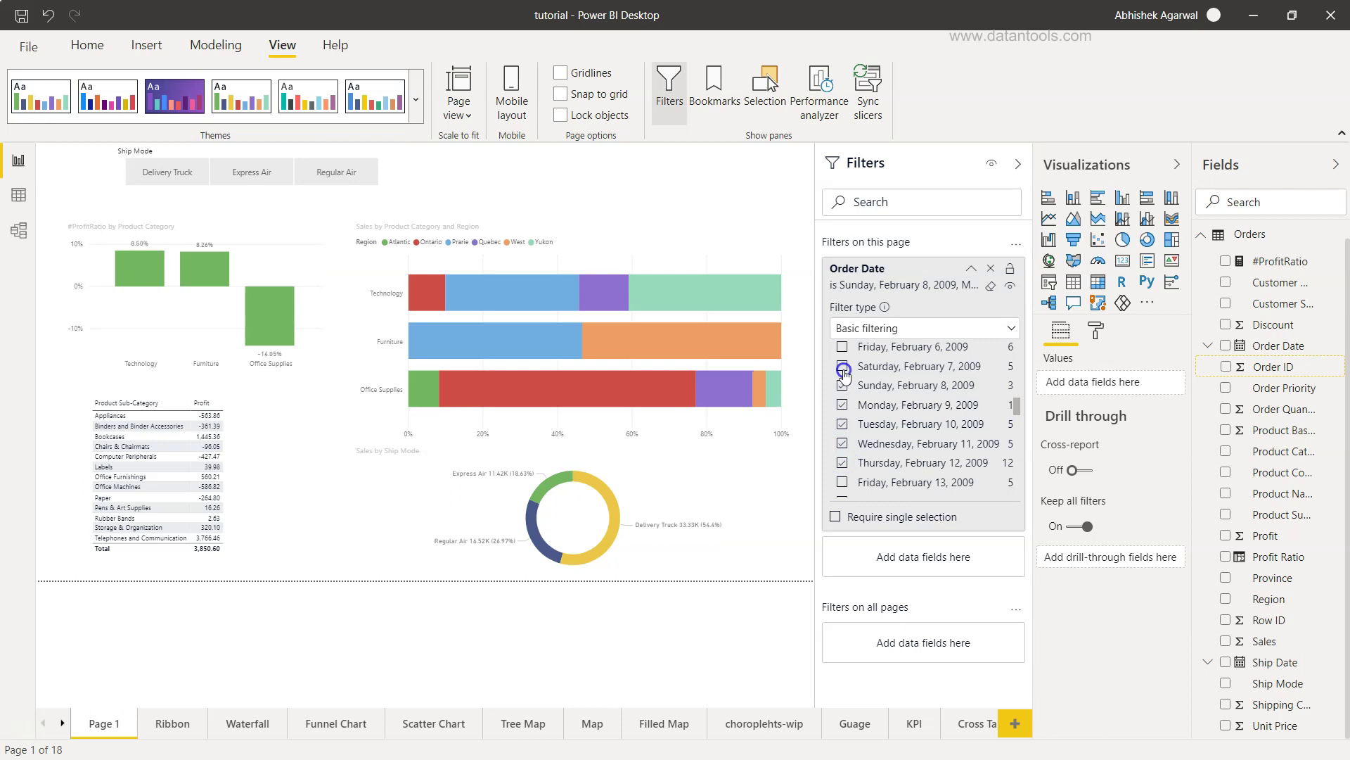
click(989, 287)
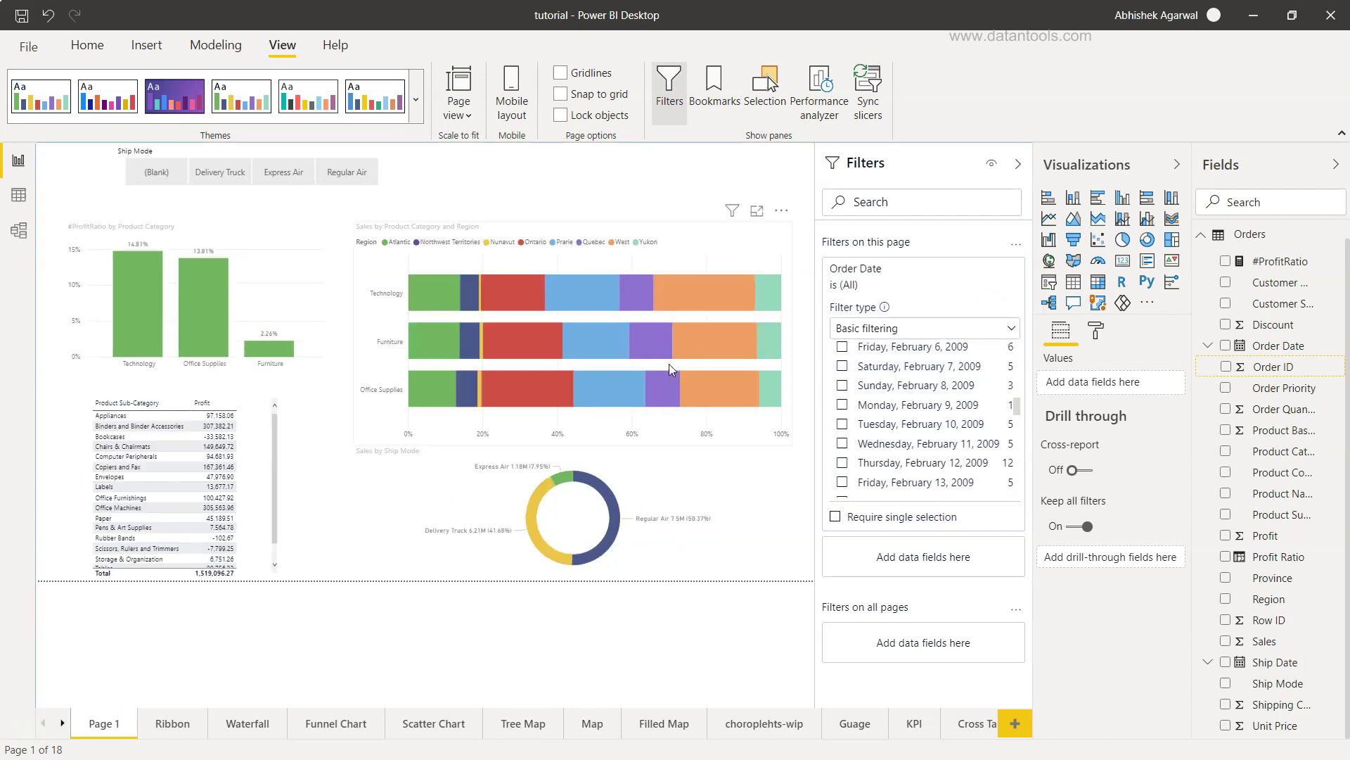
- Change the Order Date filter type to Relative date with the condition "is in the last"
click(969, 329)
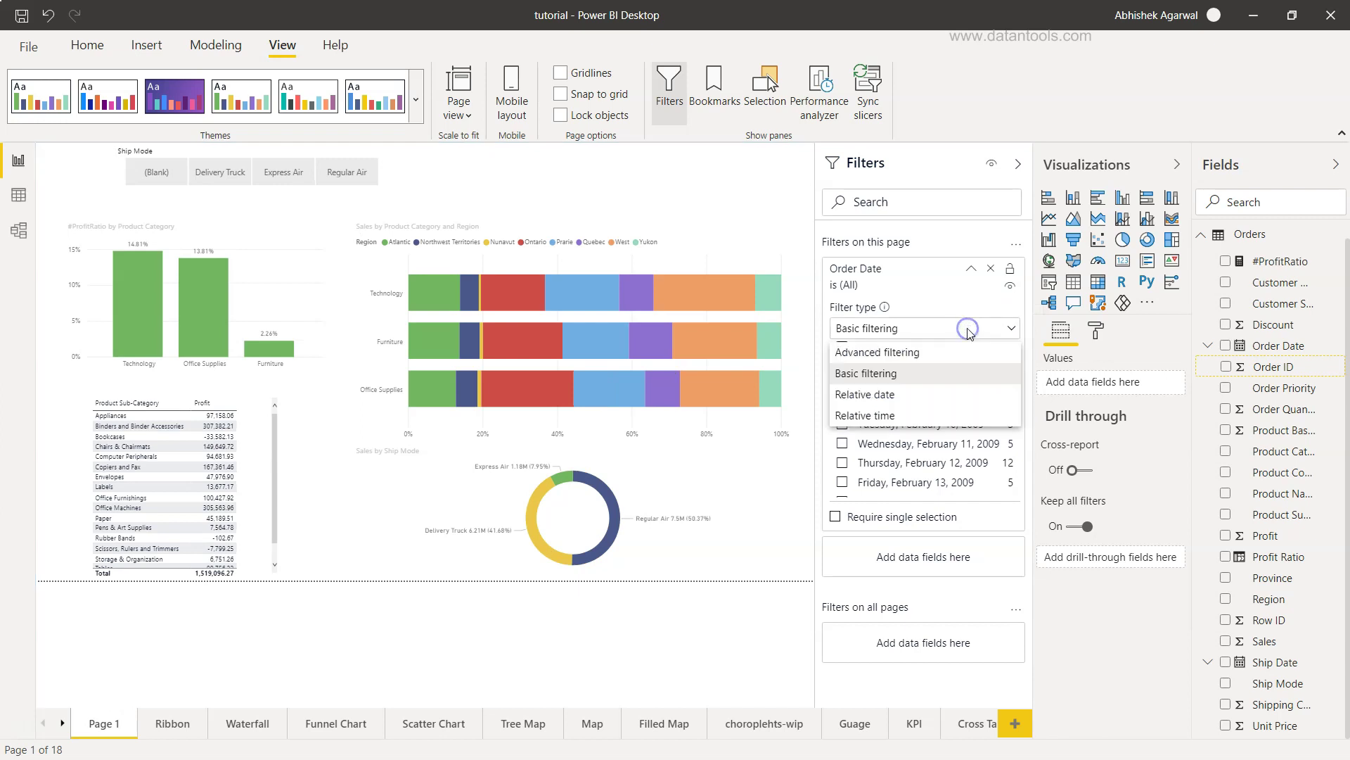
click(924, 398)
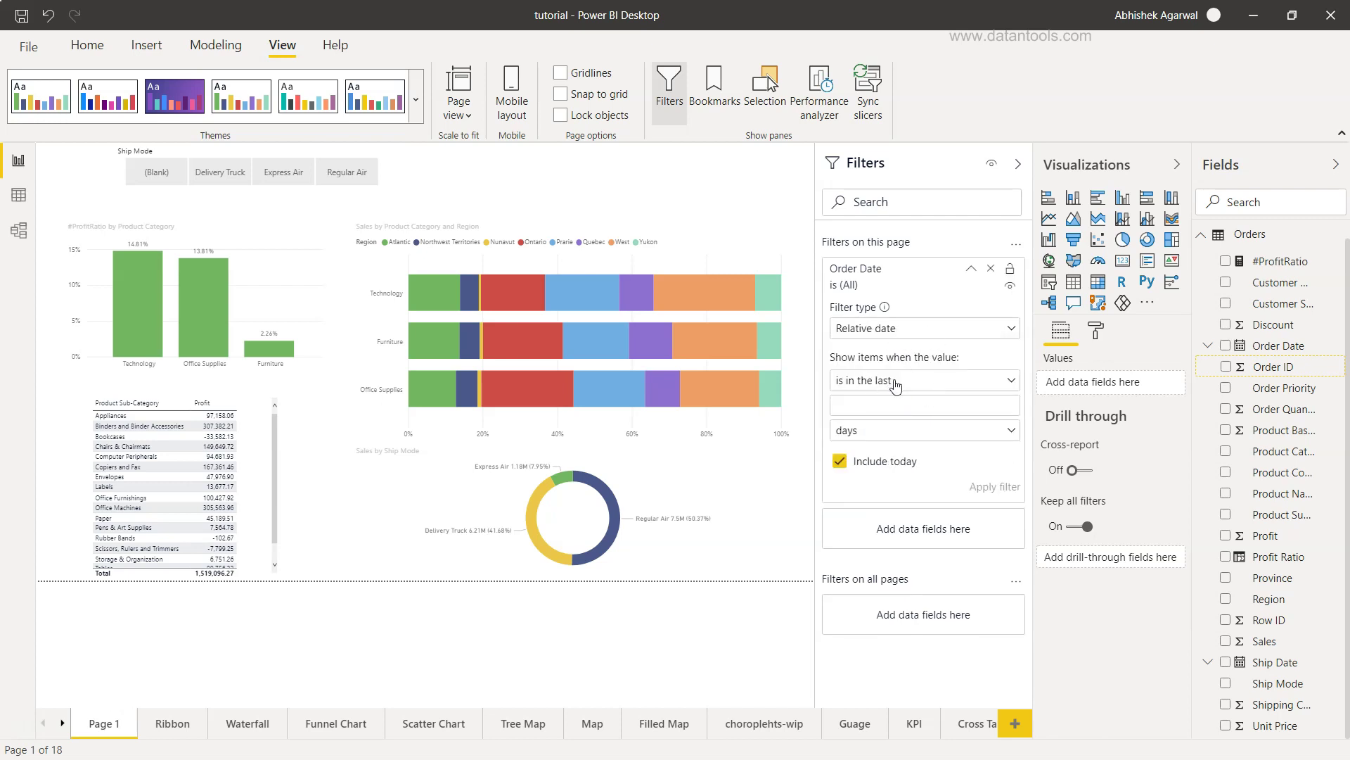
click(894, 382)
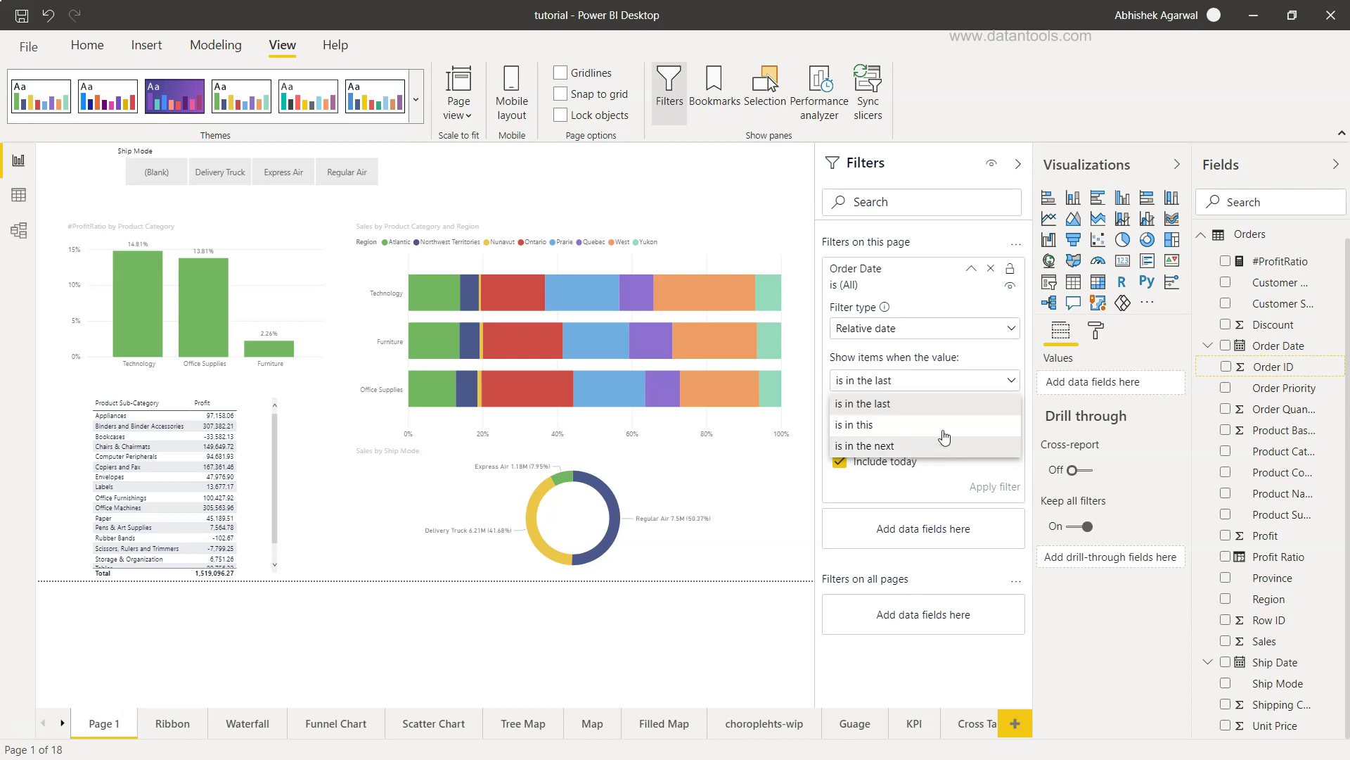
click(883, 404)
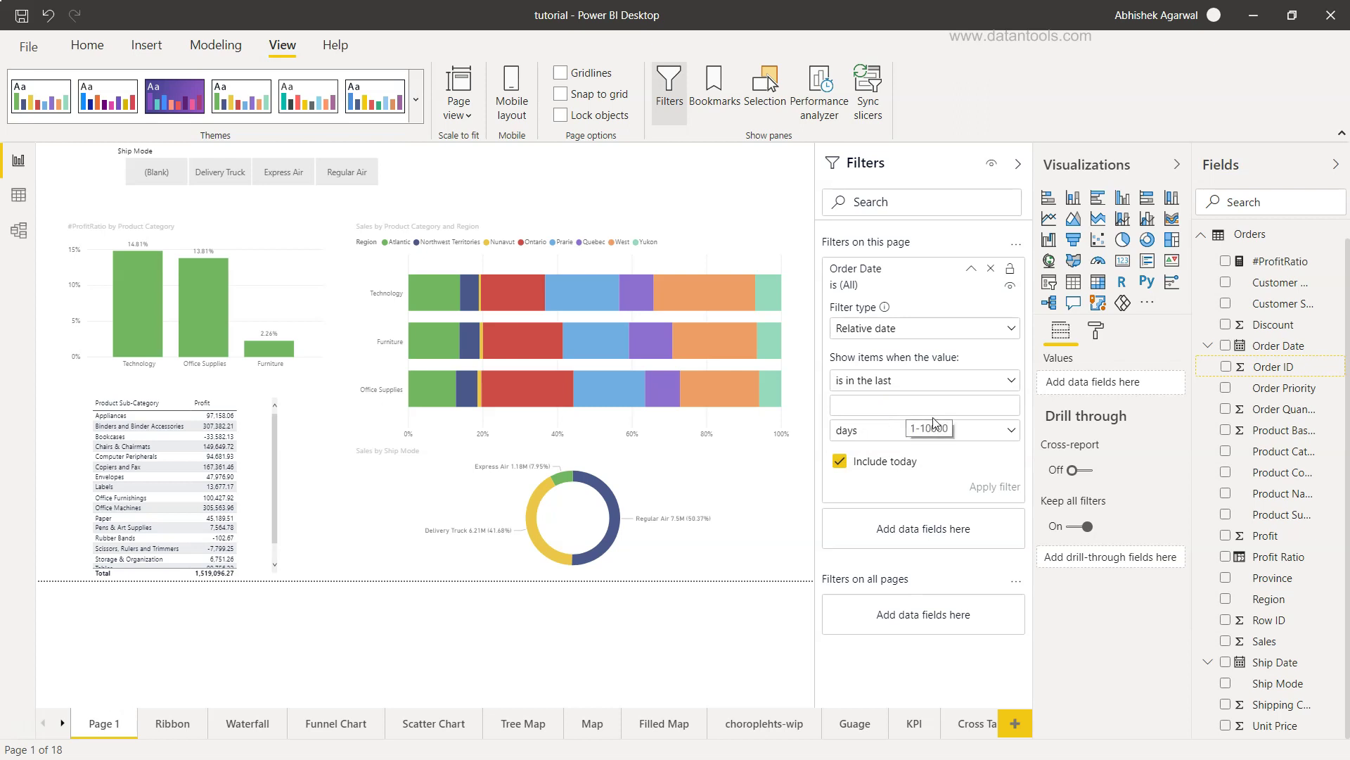
- Set the Order Date relative period to 10 years with today included, and apply the filter
click(839, 463)
click(841, 464)
click(921, 408)
text(10)
click(889, 431)
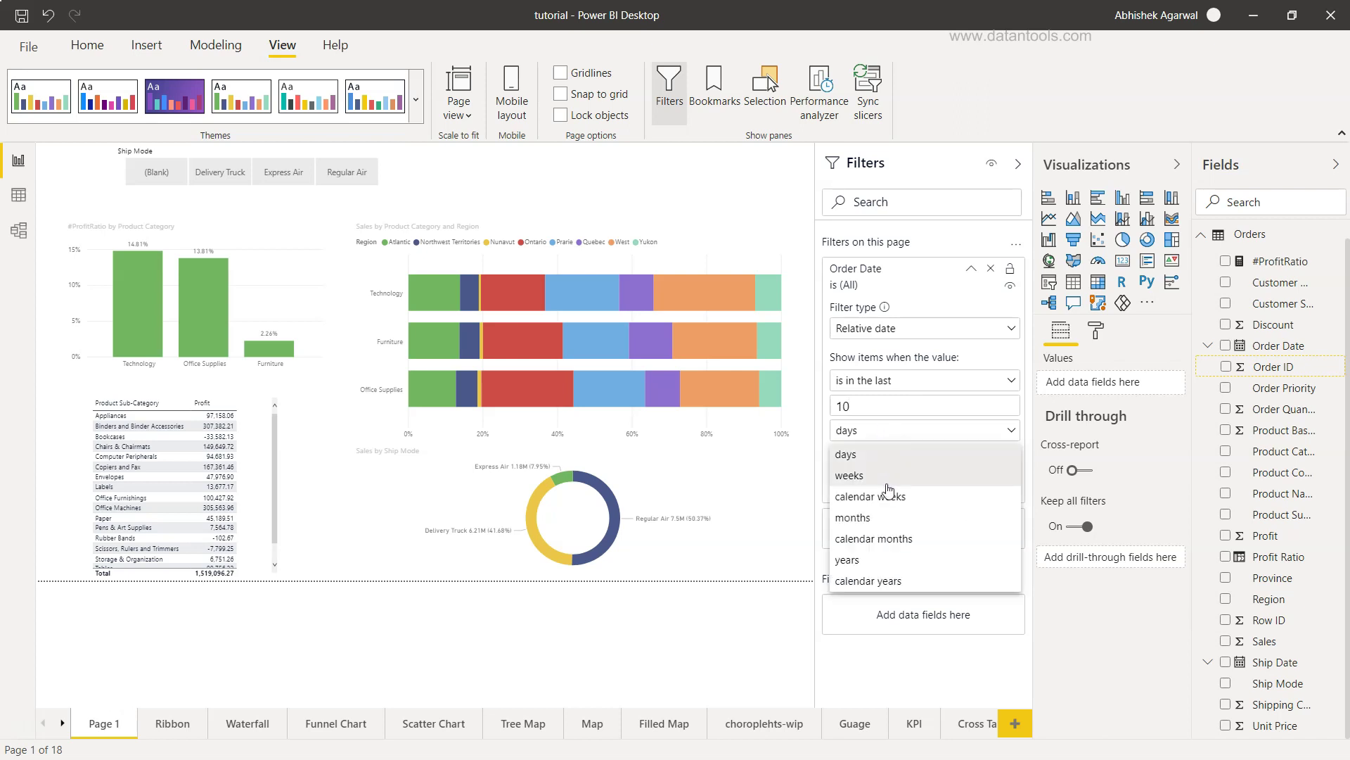
click(878, 560)
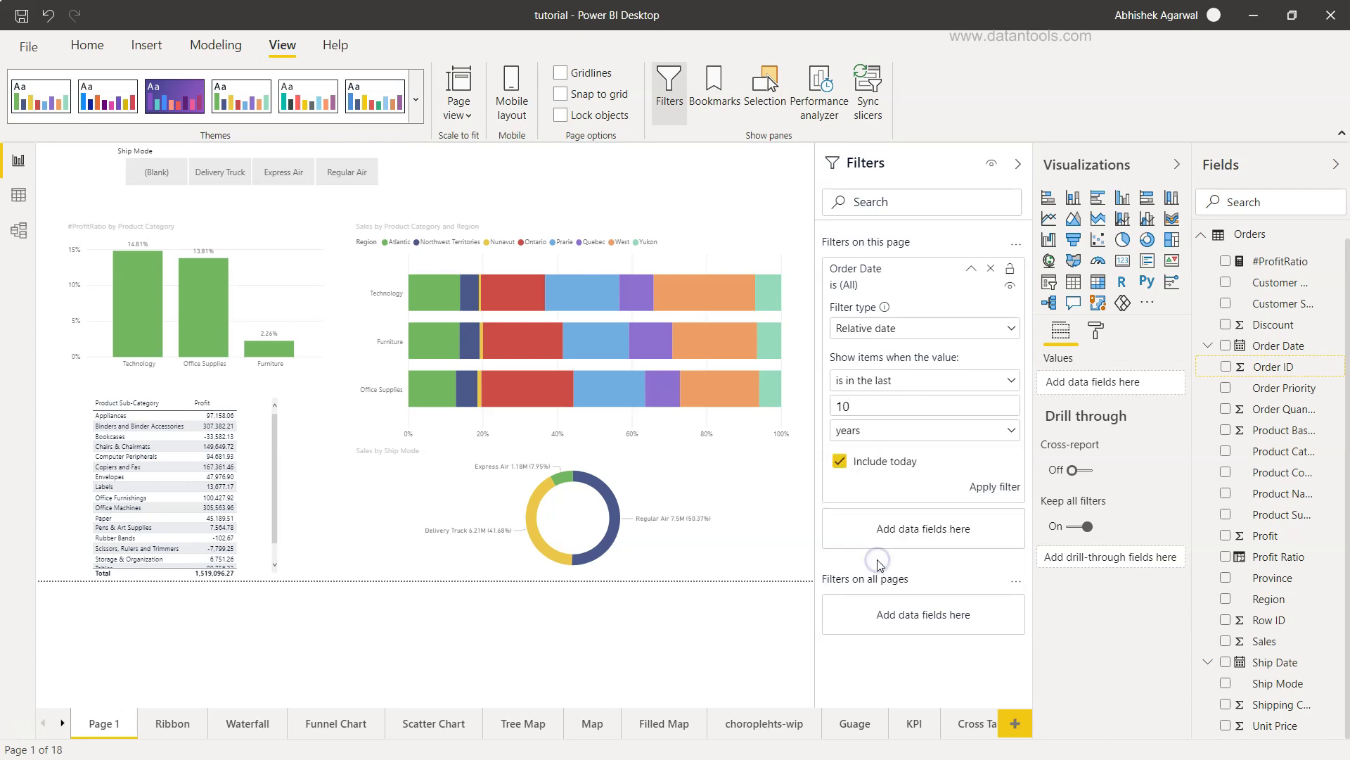
click(988, 488)
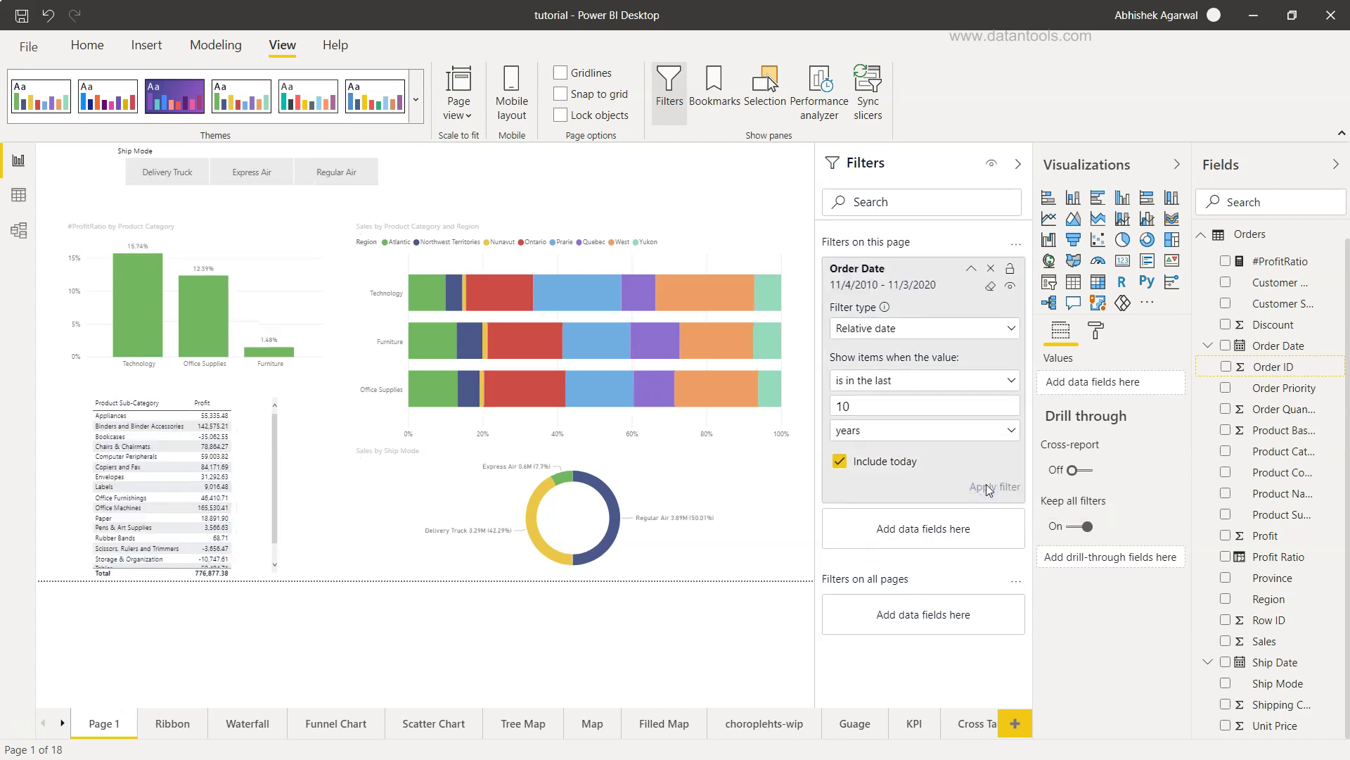
- Change the Order Date relative period to the last 9 years, apply it, and check the available period units
mouse_move(526, 362)
text(9)
click(995, 487)
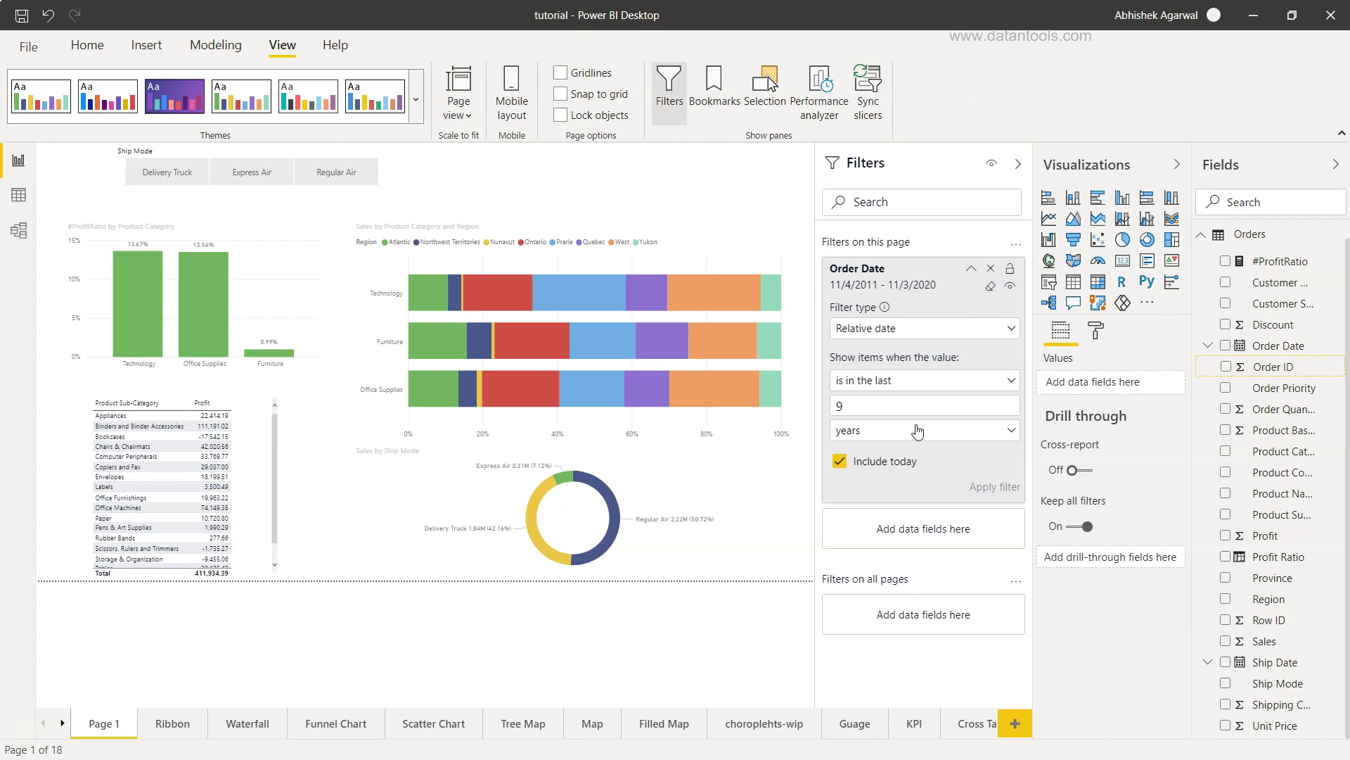
click(917, 430)
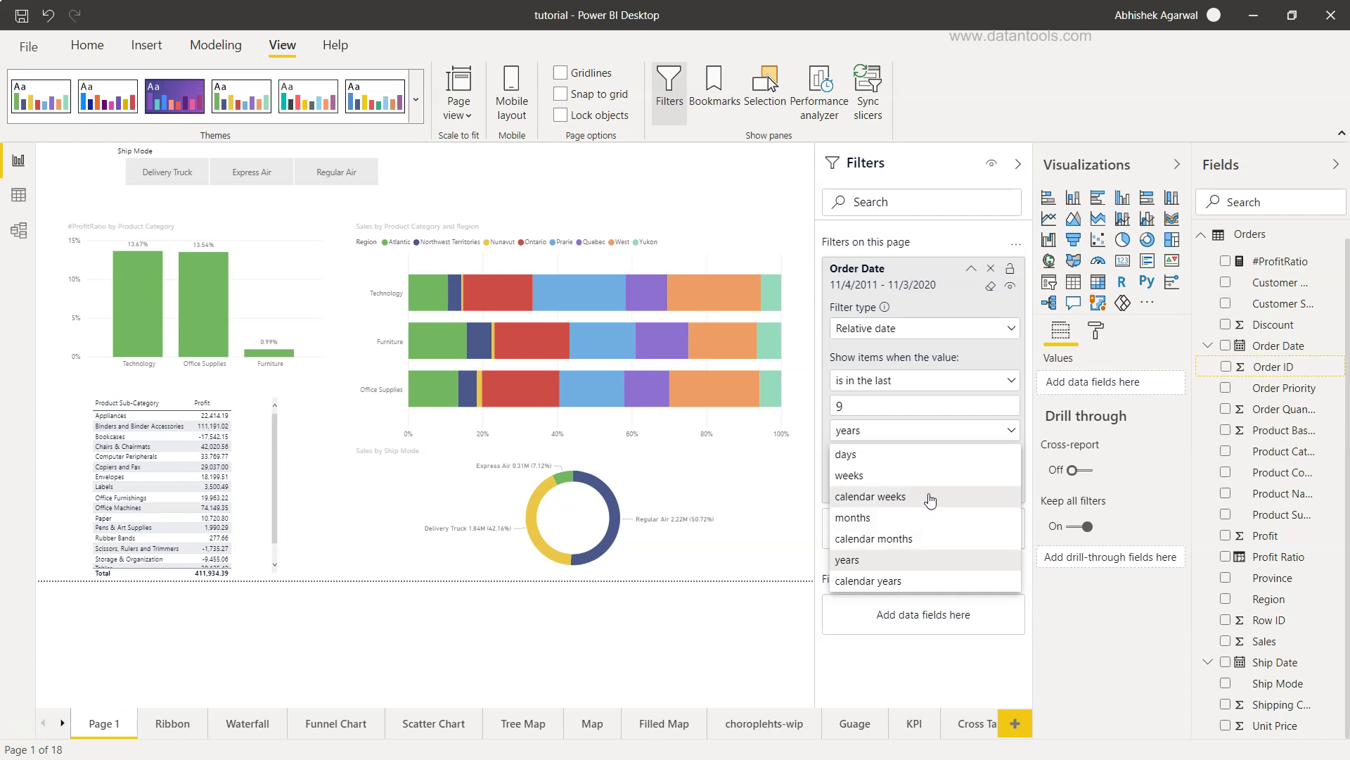
click(983, 367)
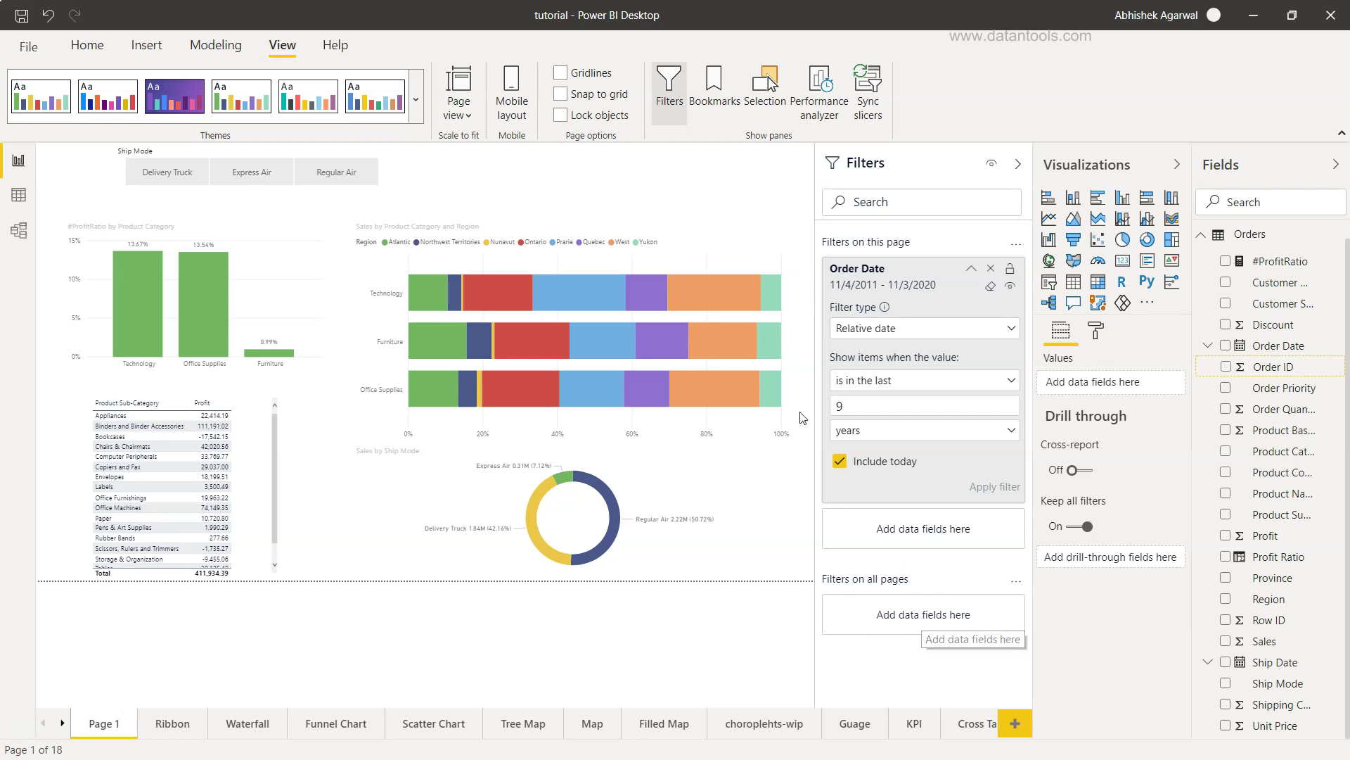
- Select the Sales by Product Category and Region chart and examine its visual-level, page-level and all-pages filter sections
click(737, 253)
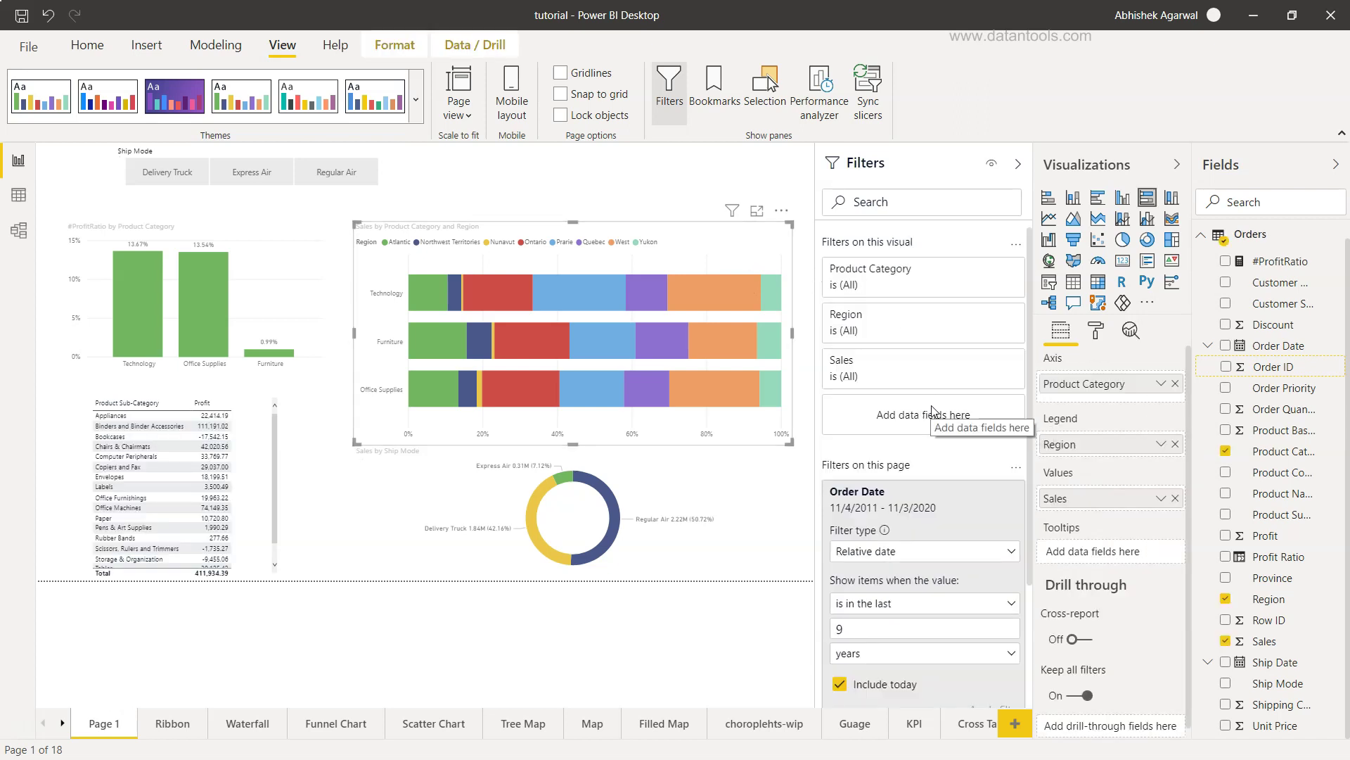
mouse_move(617, 344)
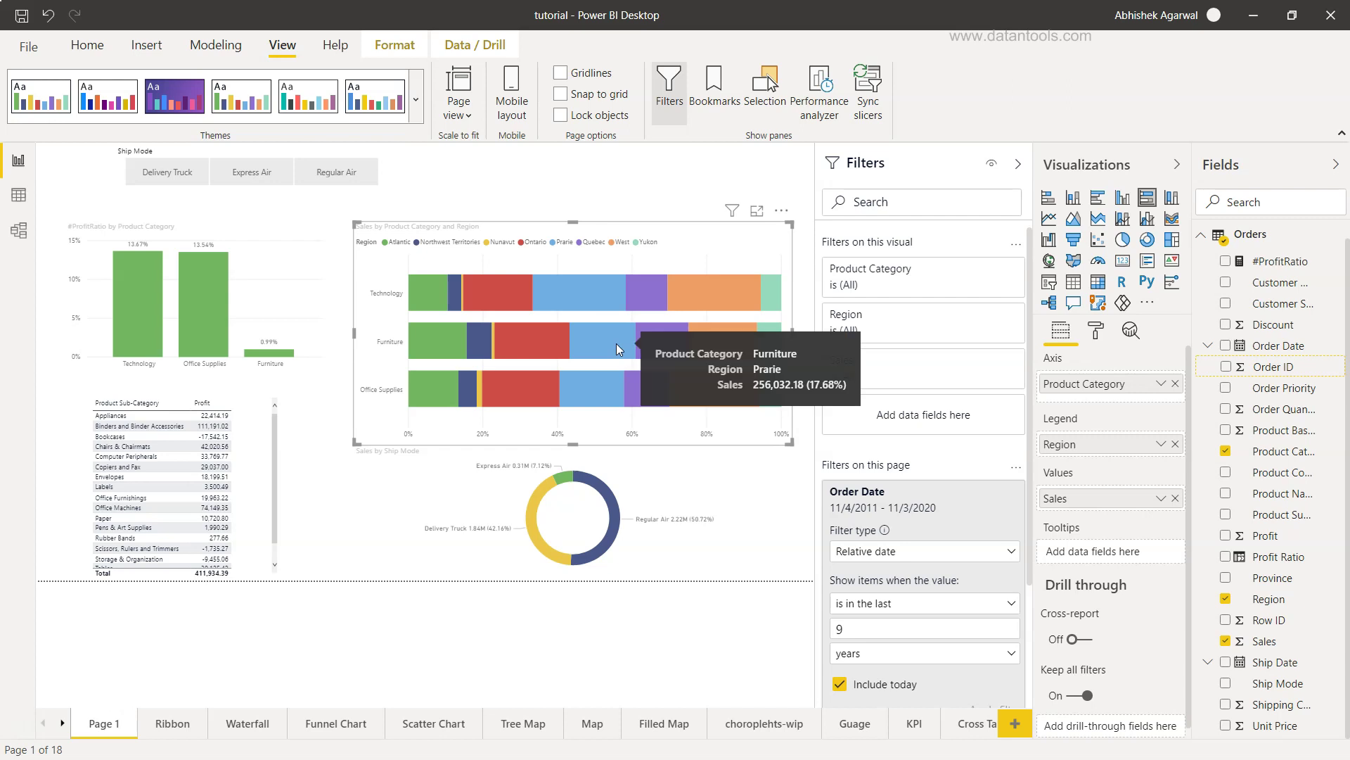
scroll(920, 470, down, 1)
scroll(920, 469, up, 1)
scroll(920, 468, down, 5)
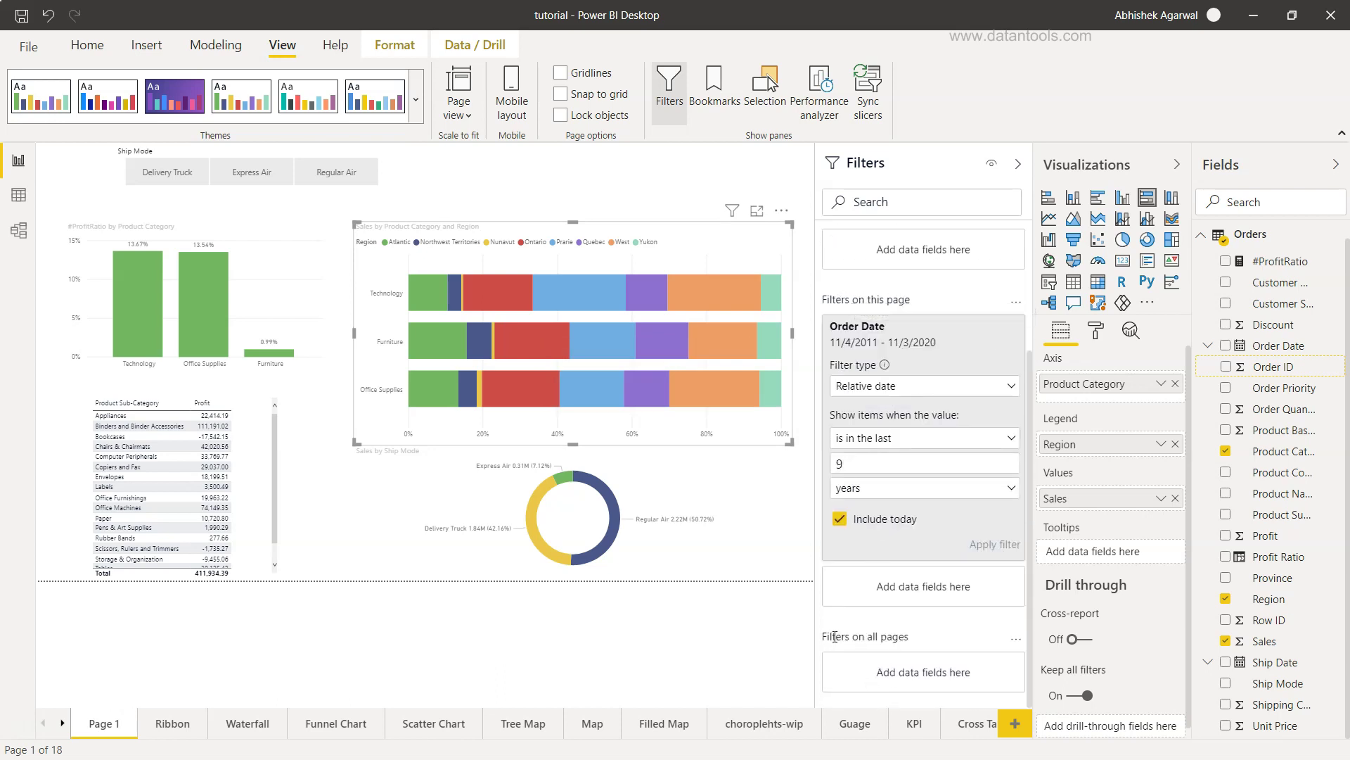
scroll(902, 651, up, 5)
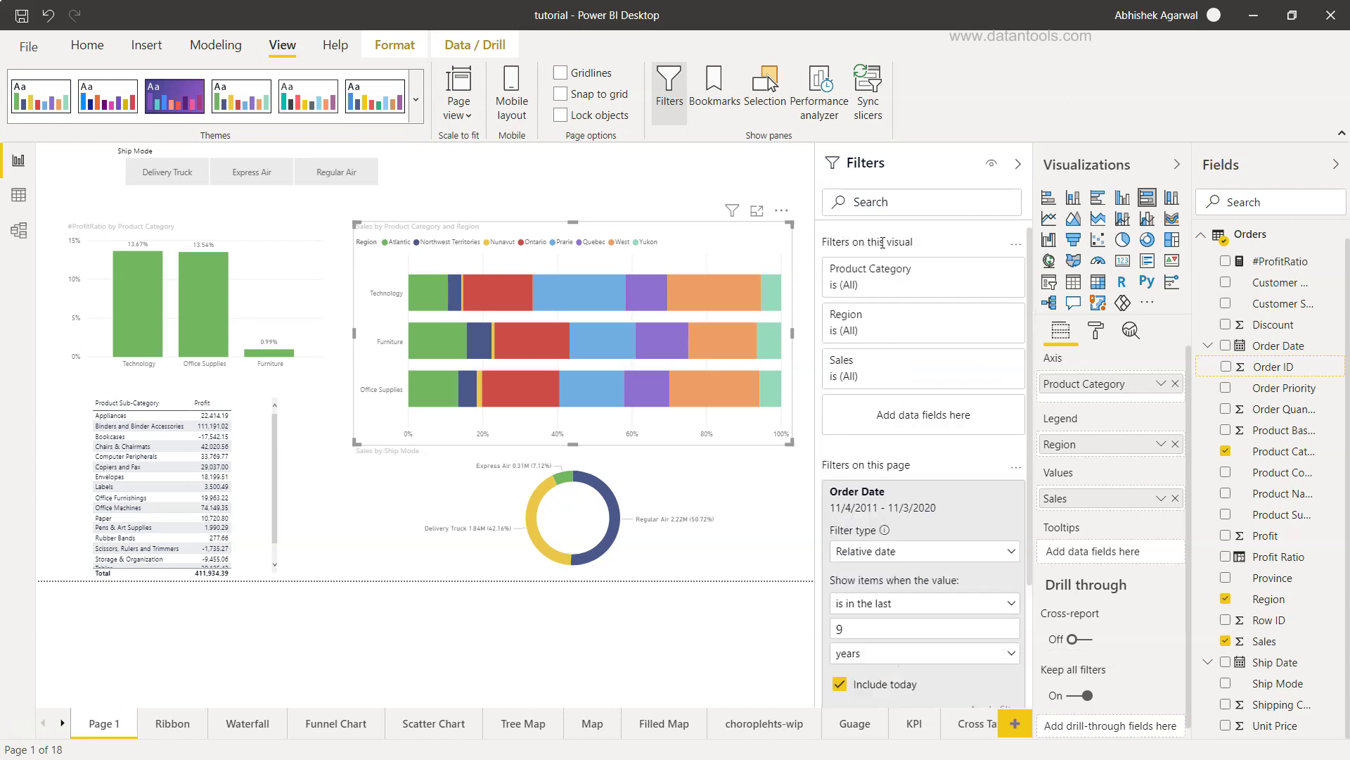
mouse_move(895, 243)
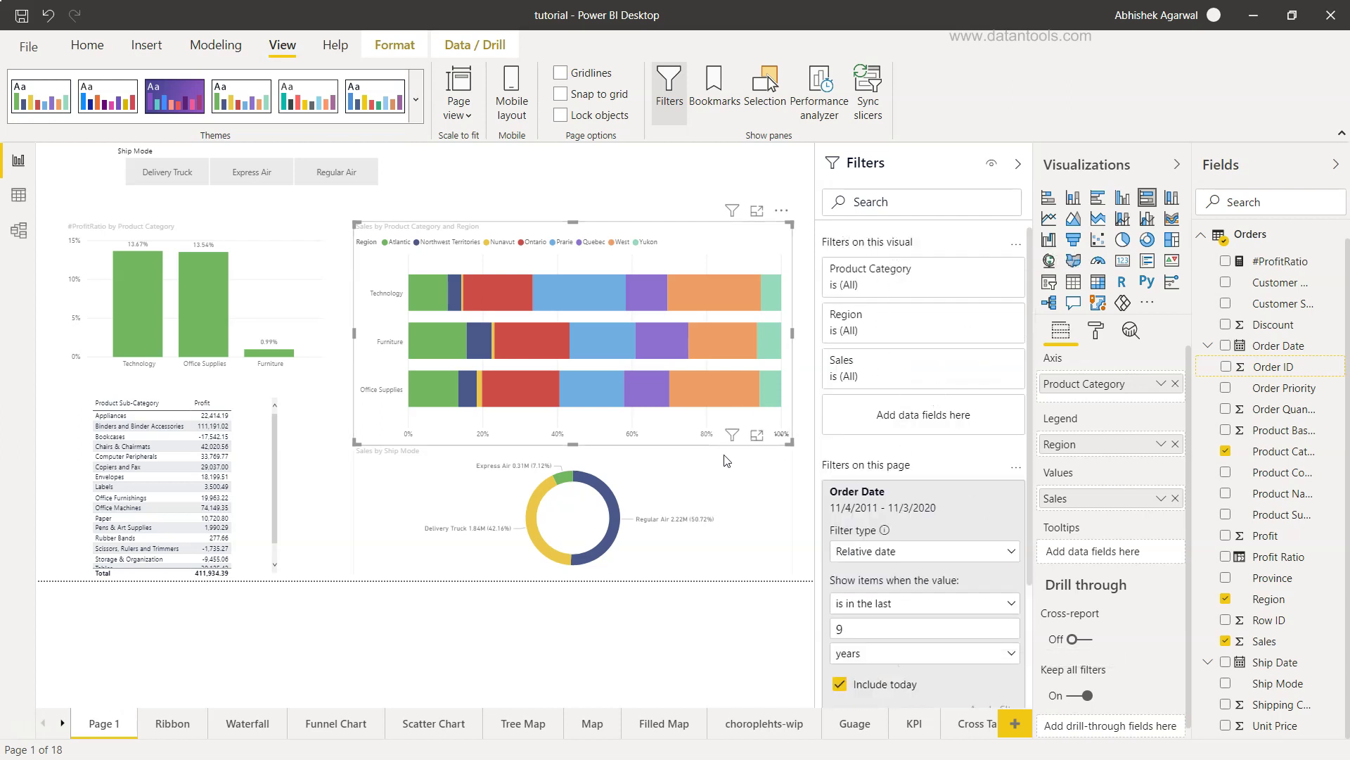